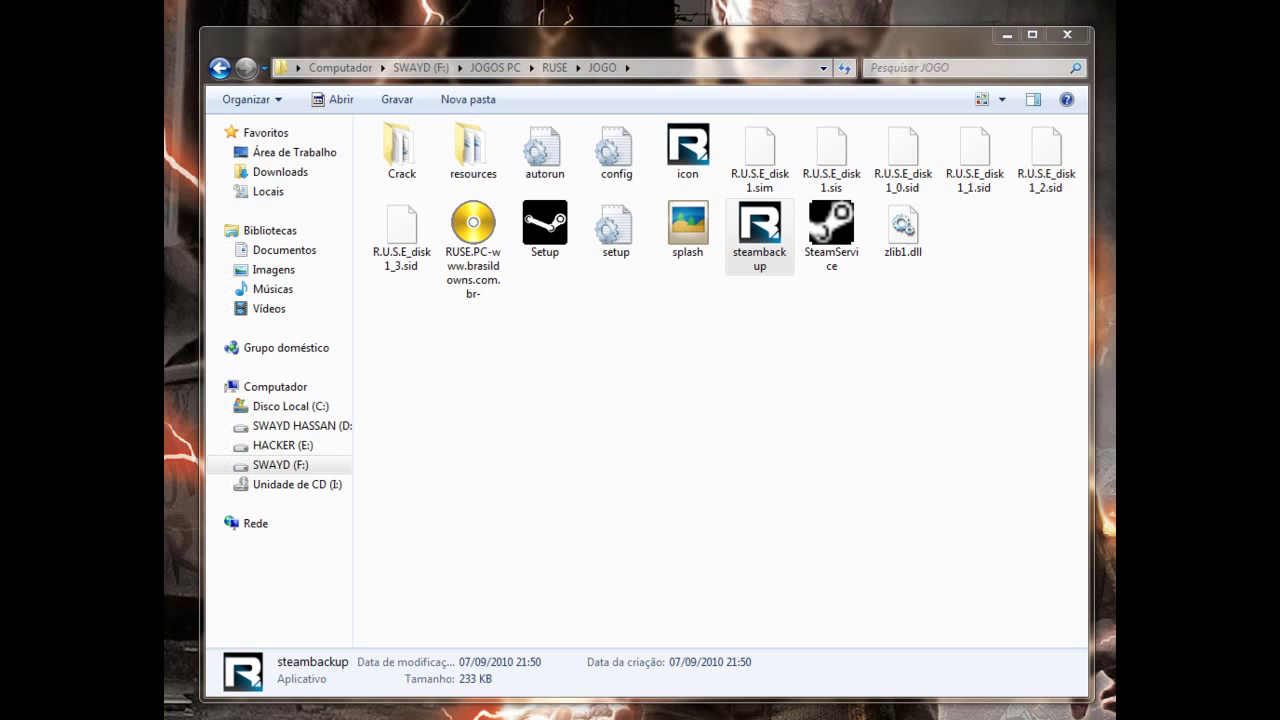
# Look over the game files in the JOGO folder, including the disk files, subfolders and the autorun, config and setup files
pyautogui.click(771, 156)
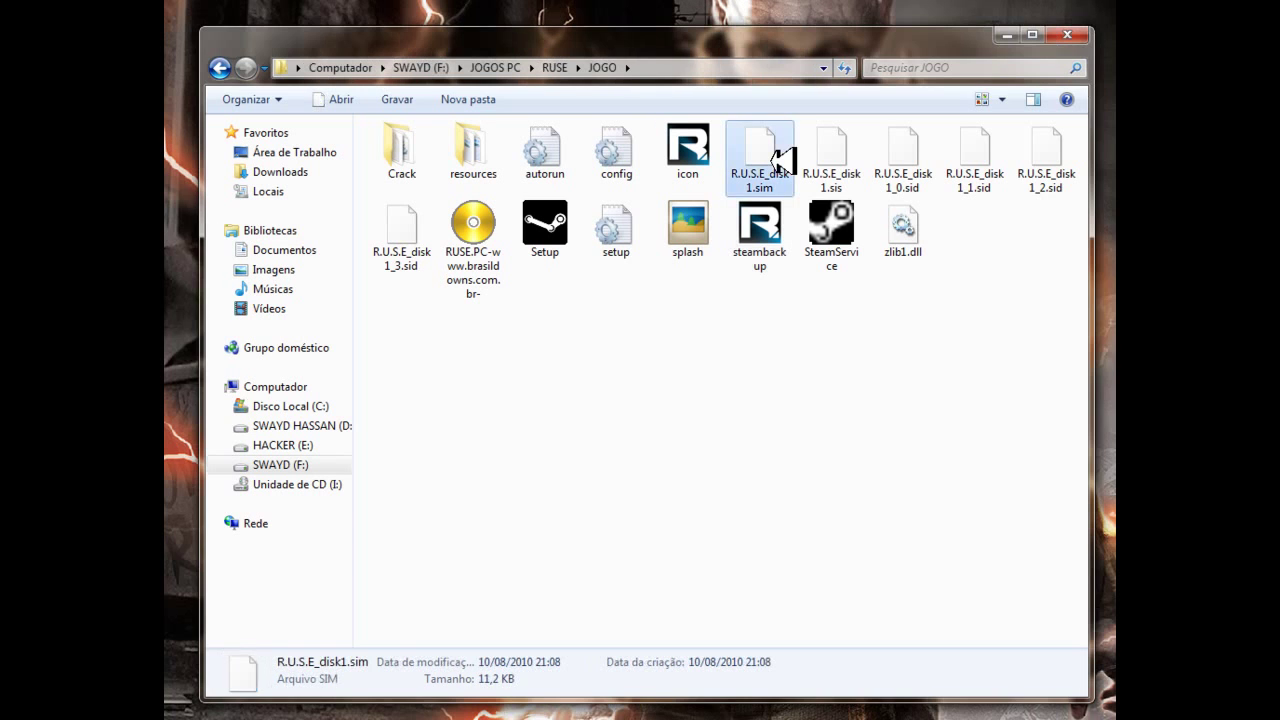
pyautogui.click(830, 158)
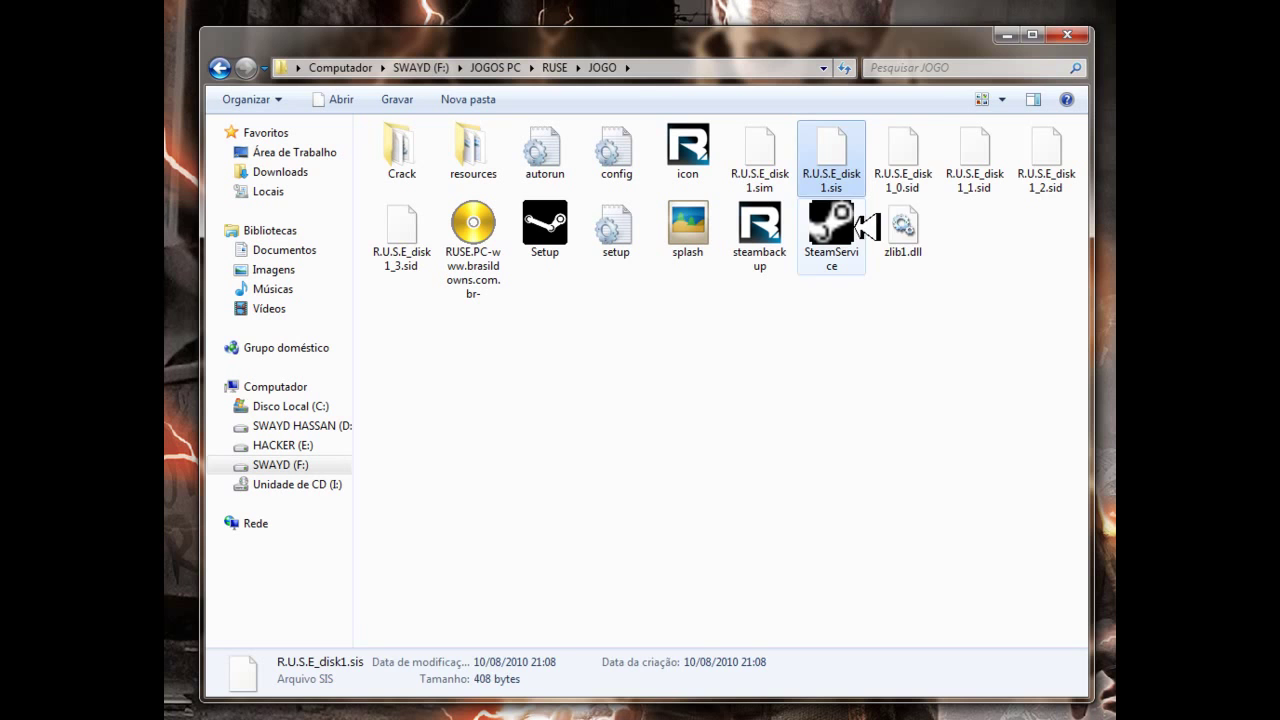
pyautogui.click(912, 168)
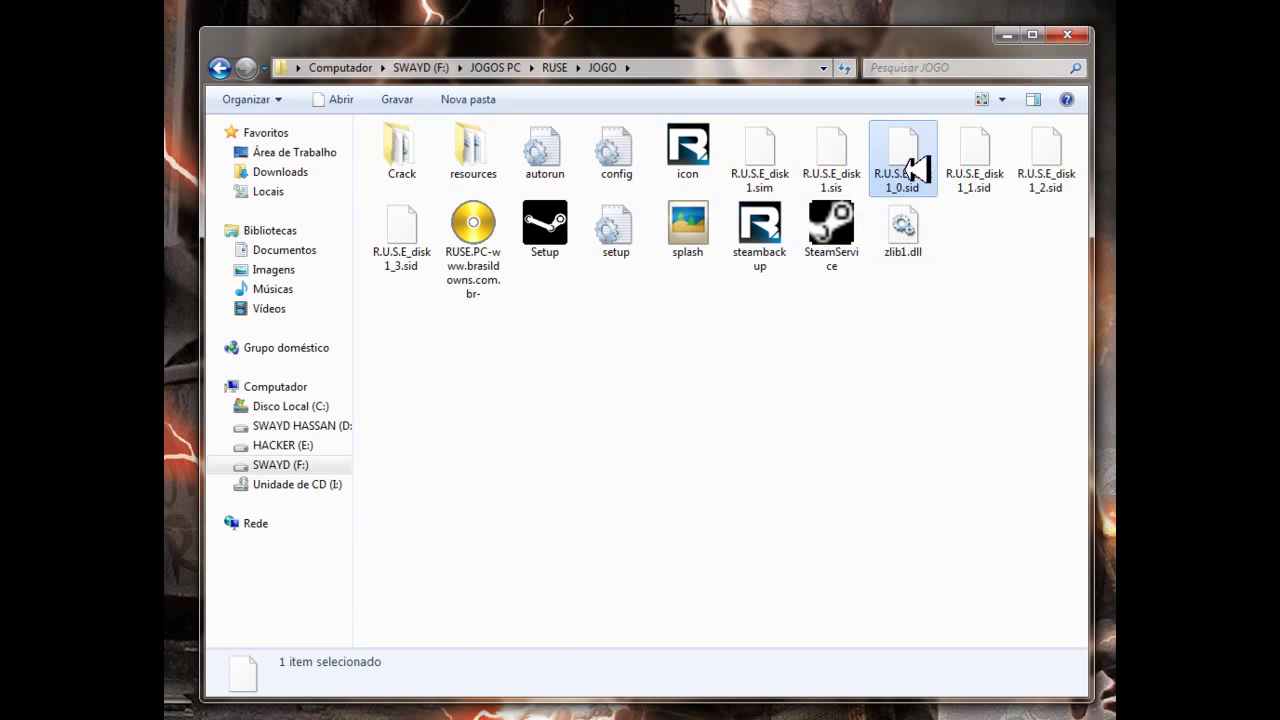
pyautogui.click(970, 156)
pyautogui.click(1062, 168)
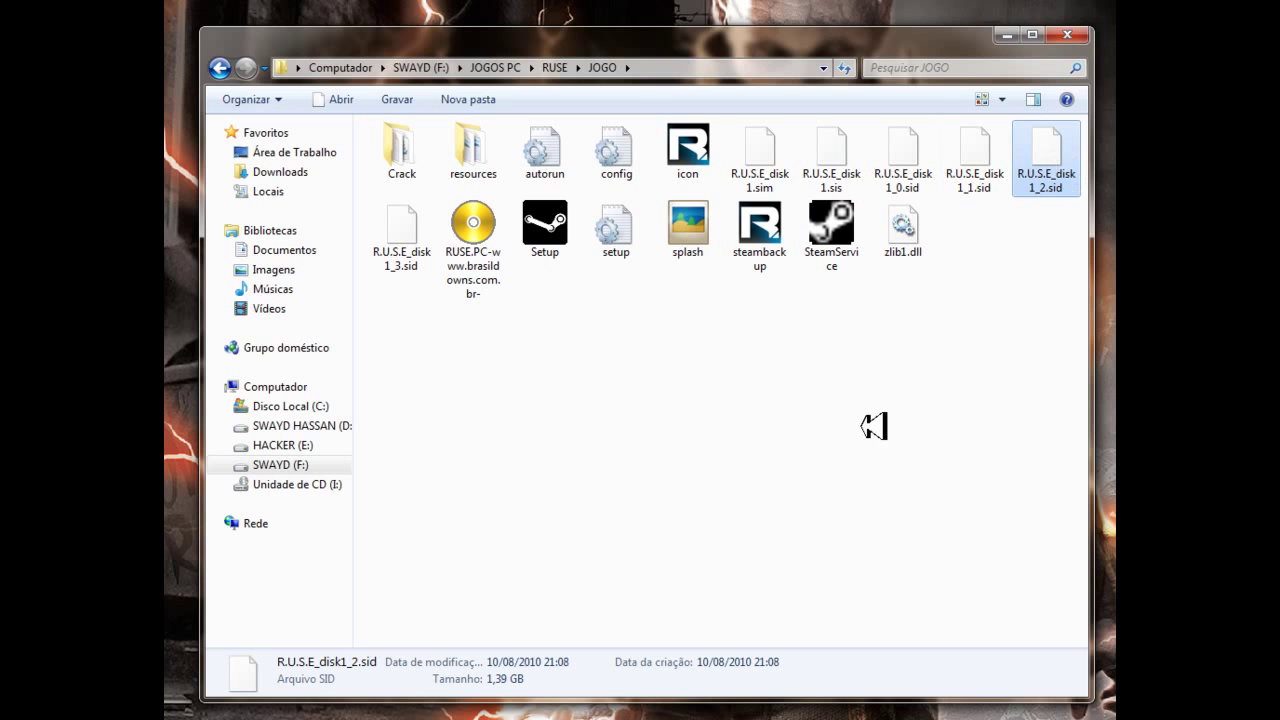
pyautogui.click(840, 428)
pyautogui.click(415, 262)
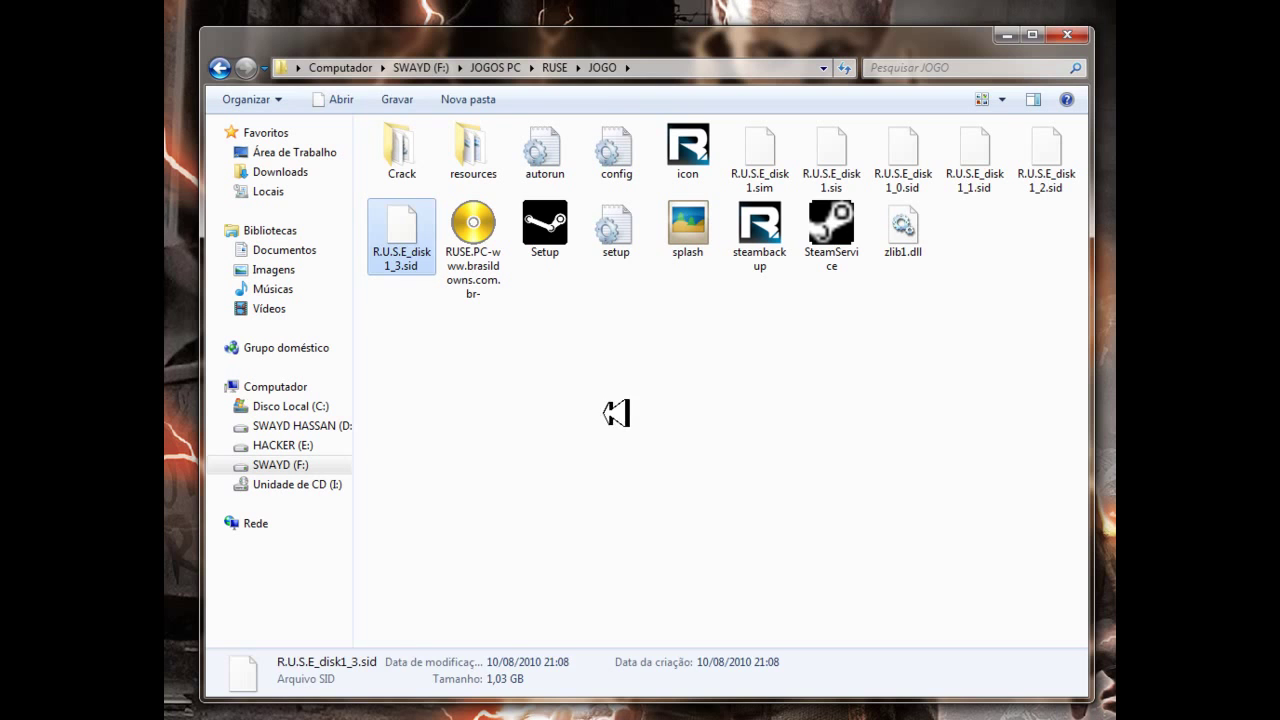
pyautogui.click(608, 412)
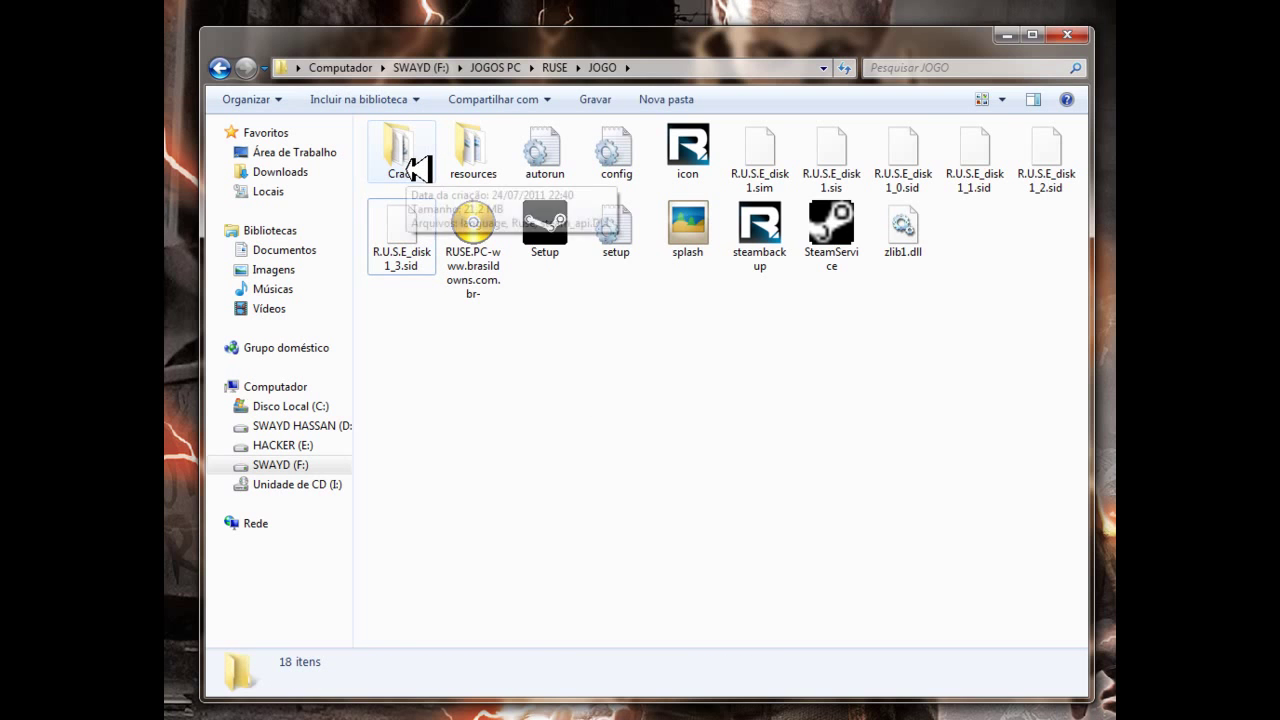
pyautogui.moveTo(503, 162)
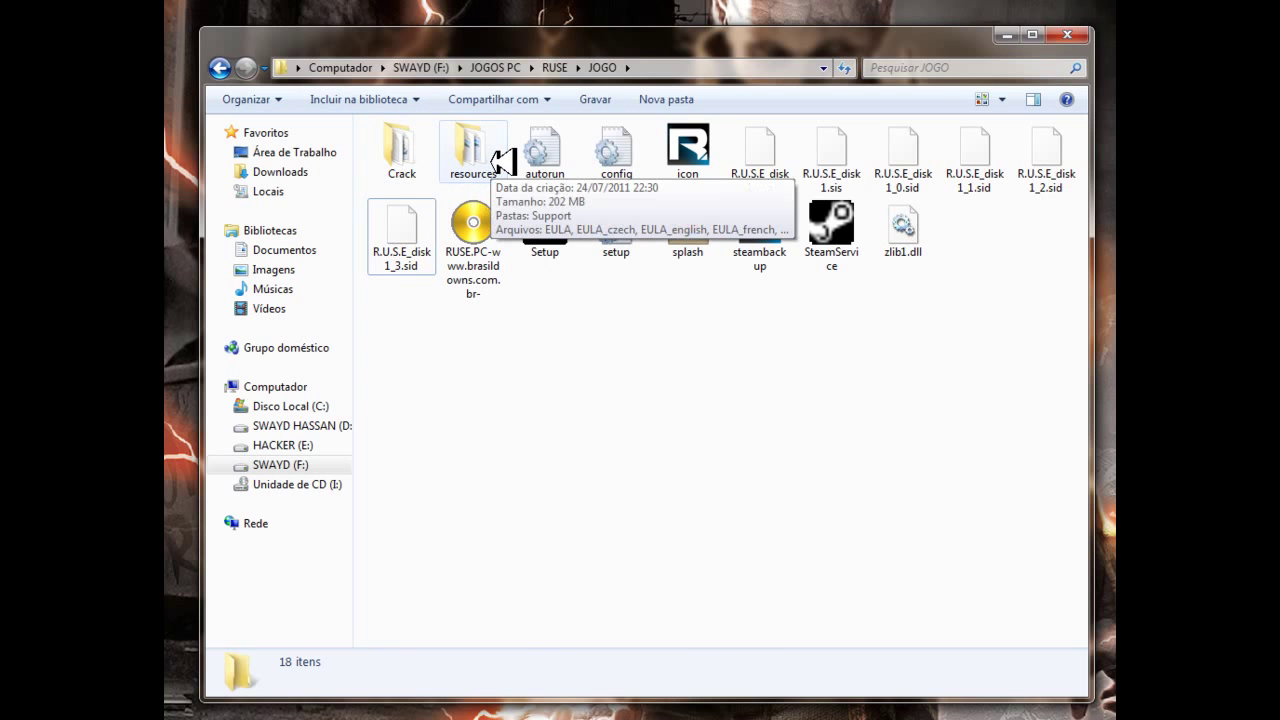
pyautogui.click(545, 152)
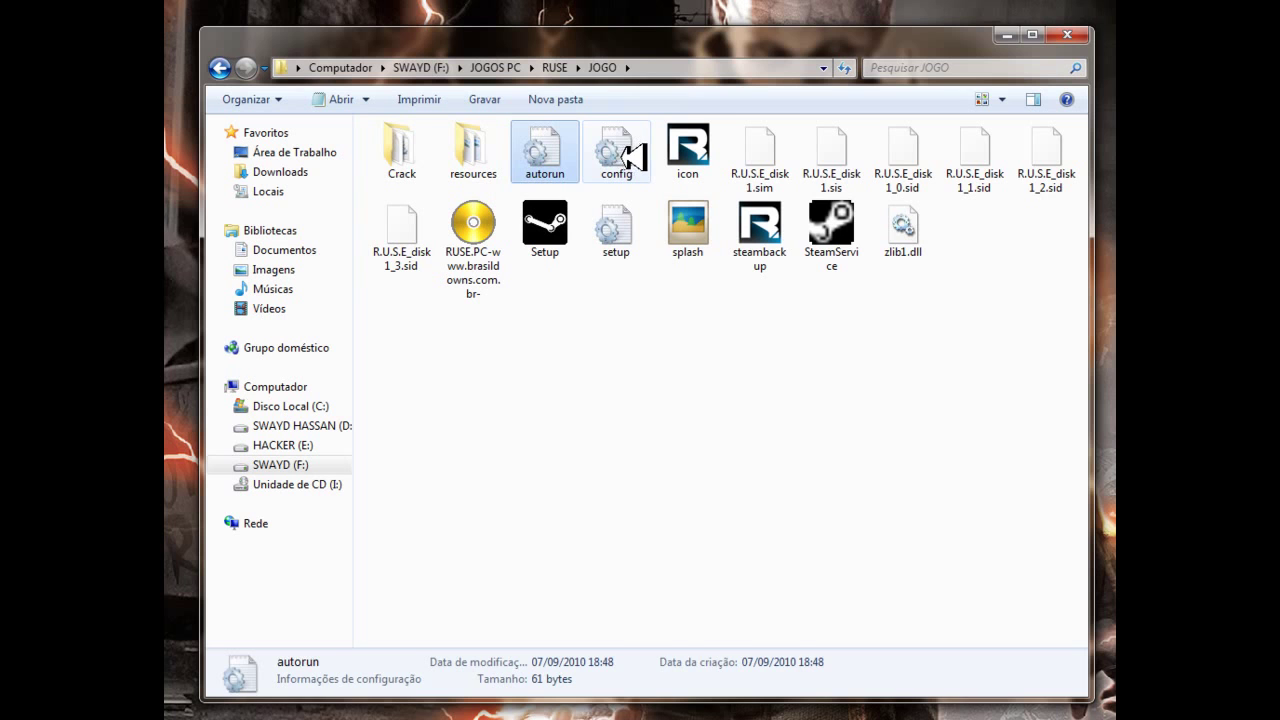
pyautogui.click(627, 152)
pyautogui.click(616, 228)
pyautogui.moveTo(393, 357); pyautogui.dragTo(1057, 149)
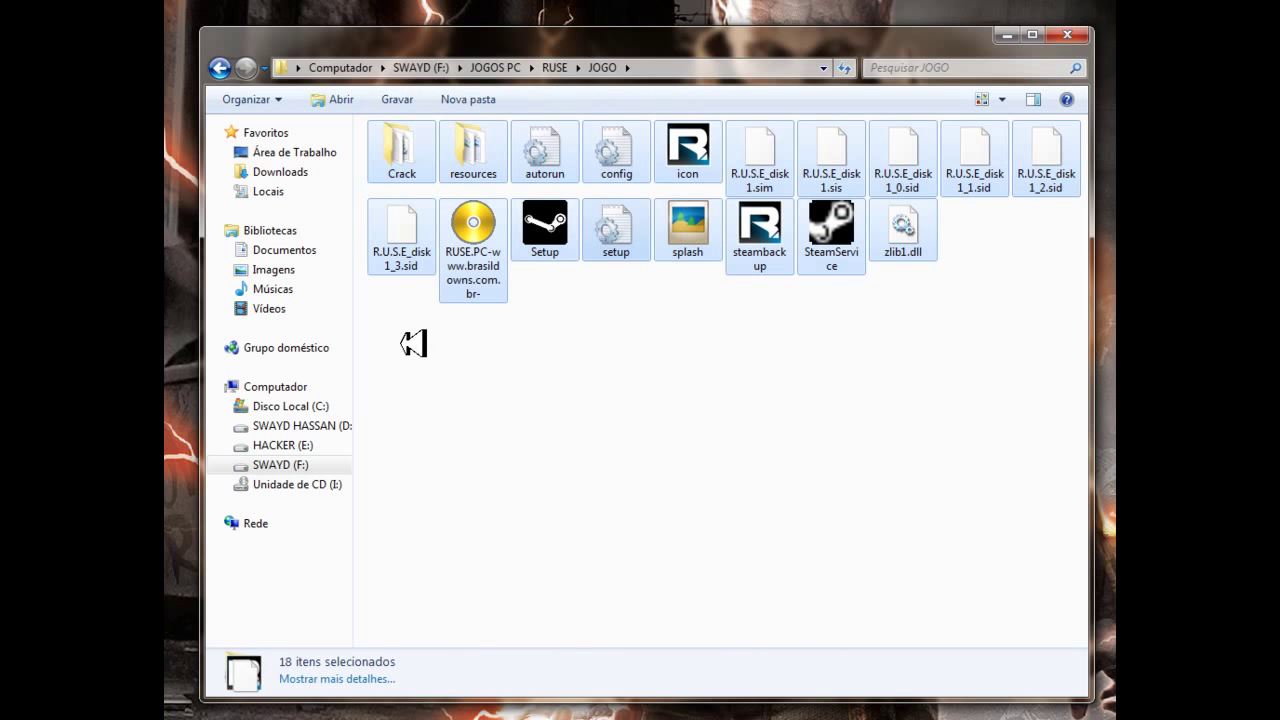
pyautogui.click(462, 430)
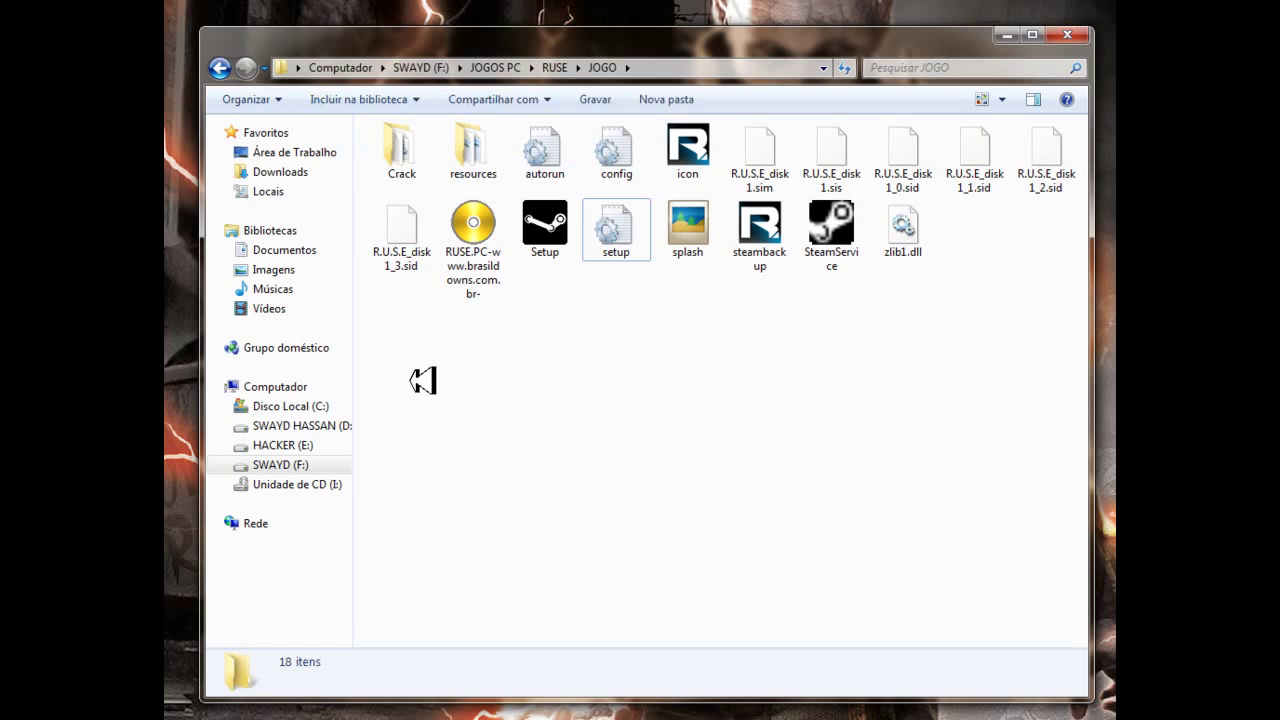
pyautogui.moveTo(408, 380); pyautogui.dragTo(1014, 206)
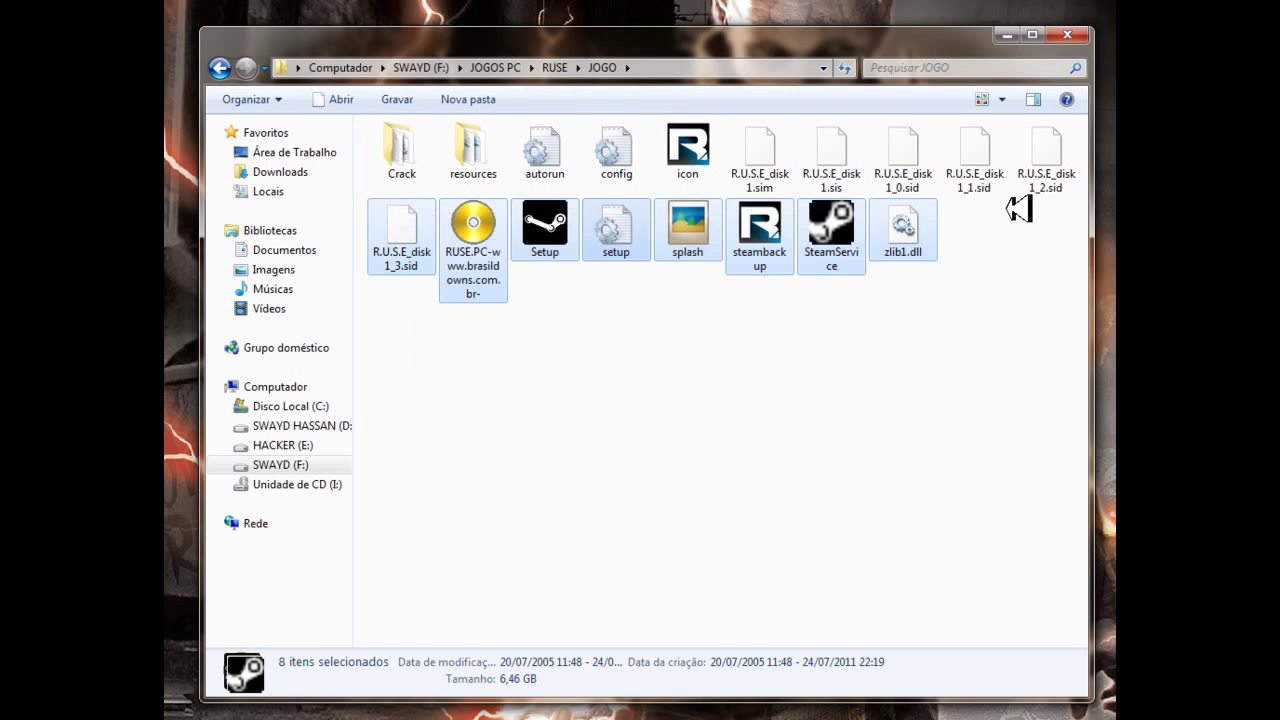
pyautogui.click(1020, 243)
pyautogui.moveTo(390, 343); pyautogui.dragTo(1075, 172)
pyautogui.click(443, 391)
pyautogui.moveTo(408, 309); pyautogui.dragTo(1050, 165)
# Run steambackup with the RUSE folder on drive SWAYD (F:) as the install directory, and dismiss the closing message after installation
pyautogui.click(757, 232)
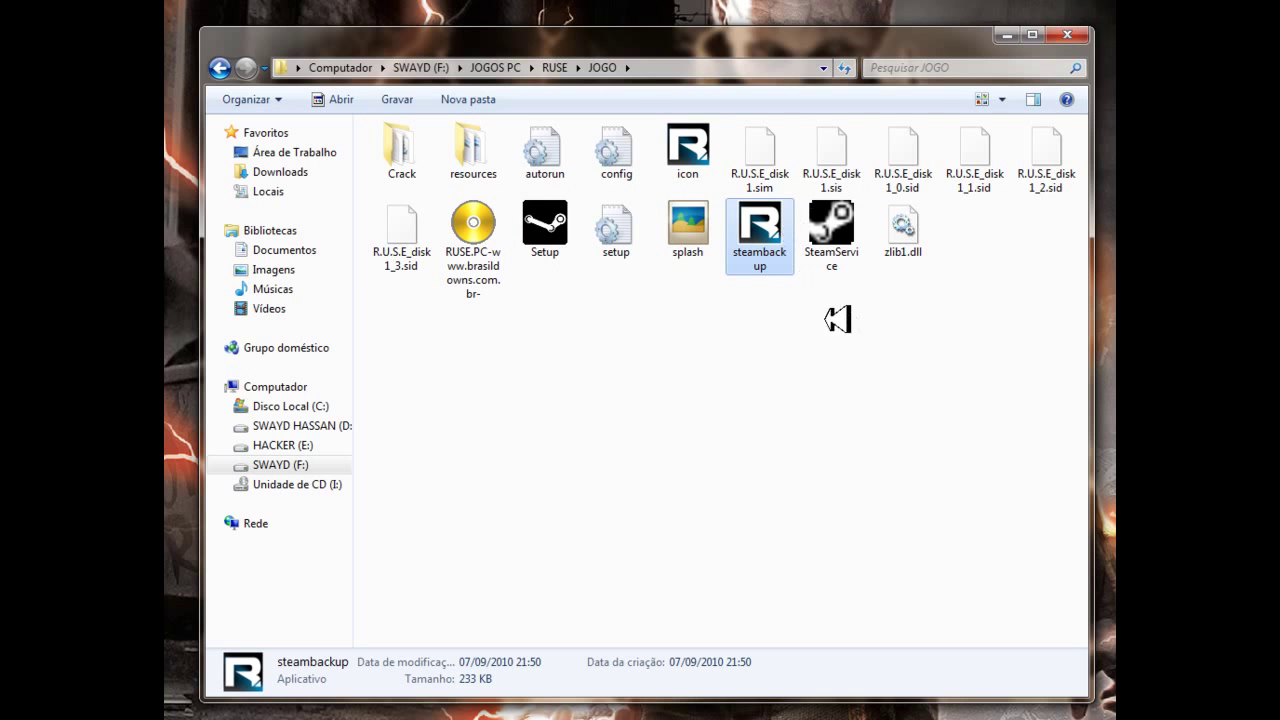
pyautogui.doubleClick(771, 235)
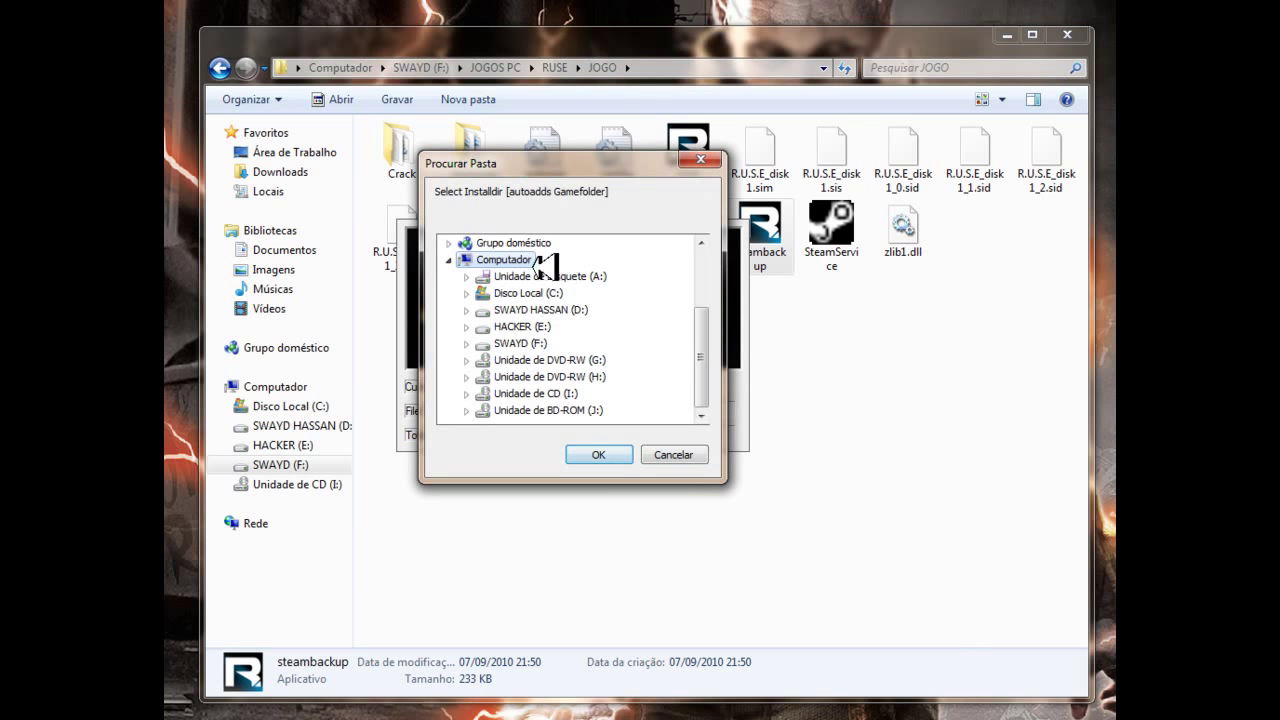
pyautogui.moveTo(704, 357)
pyautogui.mouseDown()
pyautogui.moveTo(703, 287)
pyautogui.moveTo(706, 357)
pyautogui.moveTo(704, 290)
pyautogui.moveTo(703, 357)
pyautogui.moveTo(720, 287)
pyautogui.moveTo(709, 287)
pyautogui.moveTo(706, 366)
pyautogui.moveTo(703, 287)
pyautogui.moveTo(712, 392)
pyautogui.moveTo(706, 290)
pyautogui.moveTo(712, 377)
pyautogui.mouseUp()
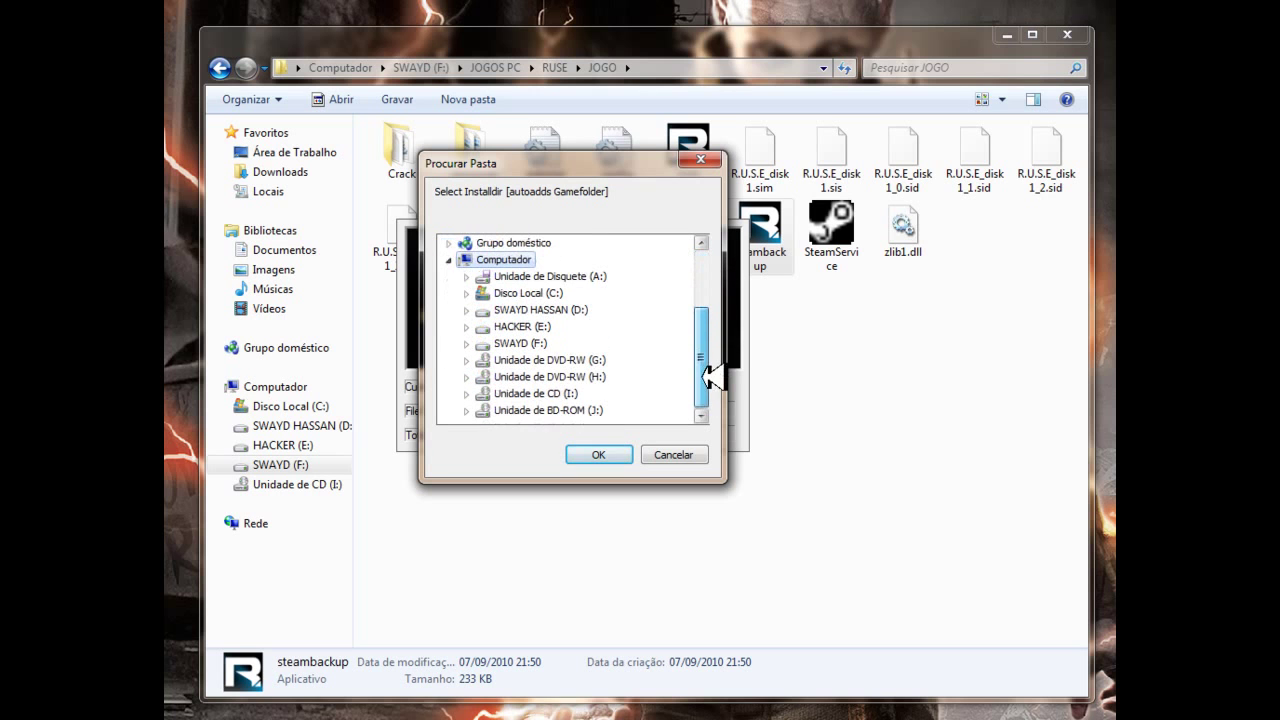
pyautogui.doubleClick(522, 343)
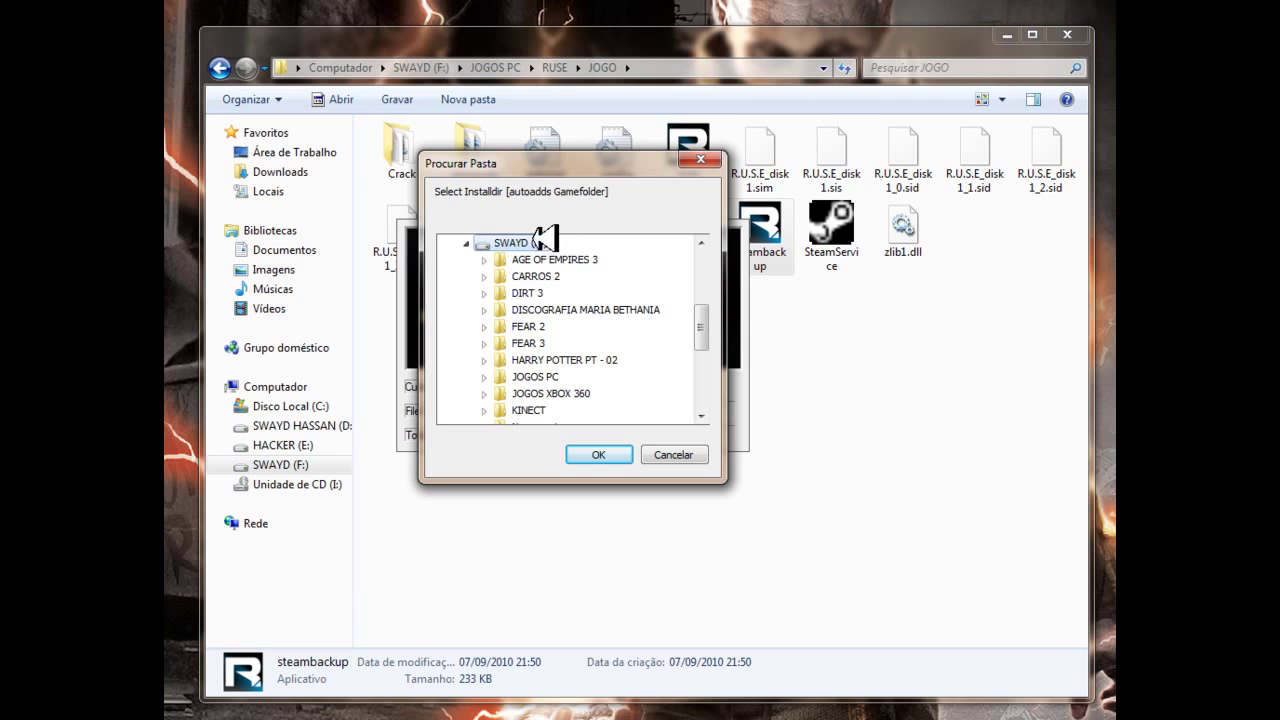
pyautogui.moveTo(710, 322); pyautogui.dragTo(707, 344)
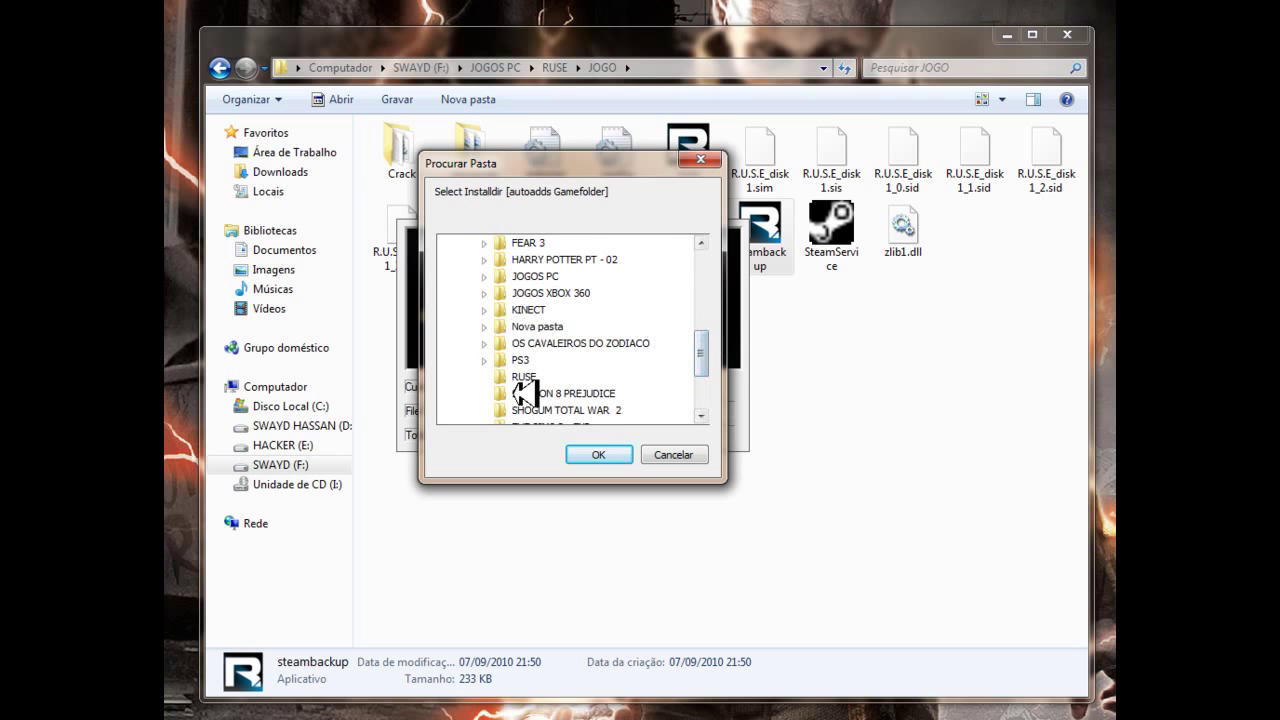
pyautogui.click(528, 378)
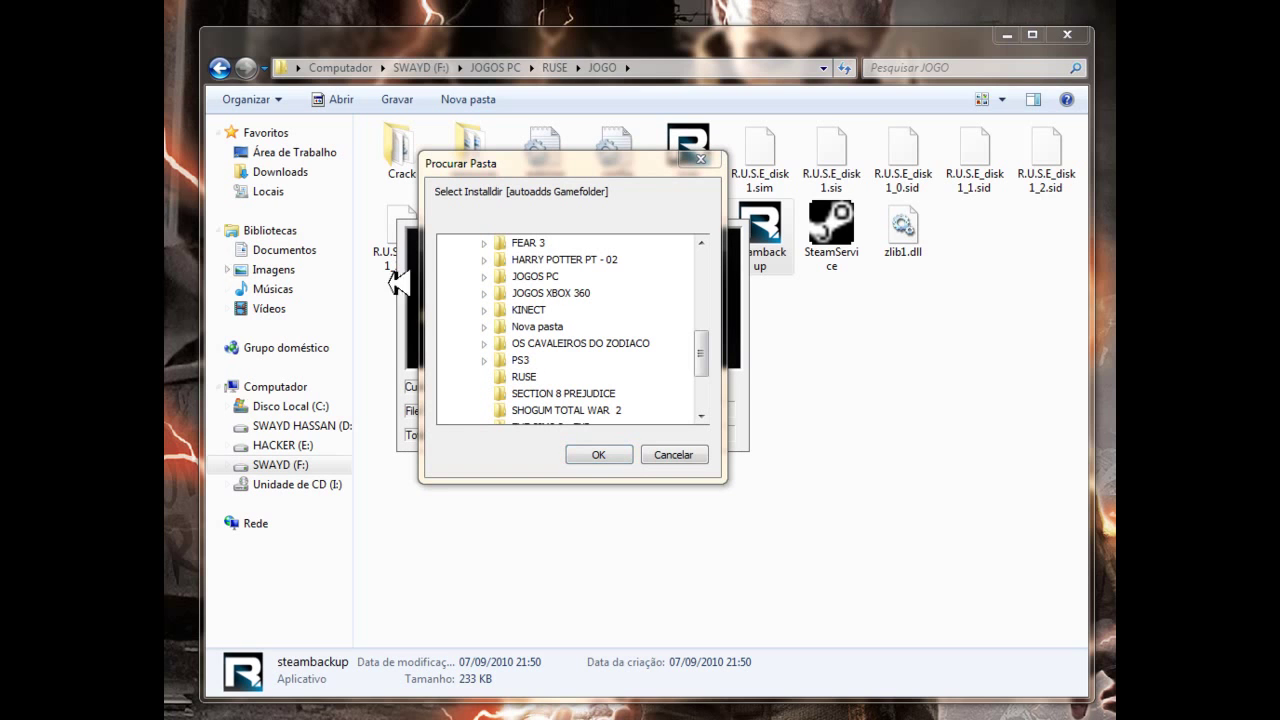
pyautogui.click(528, 376)
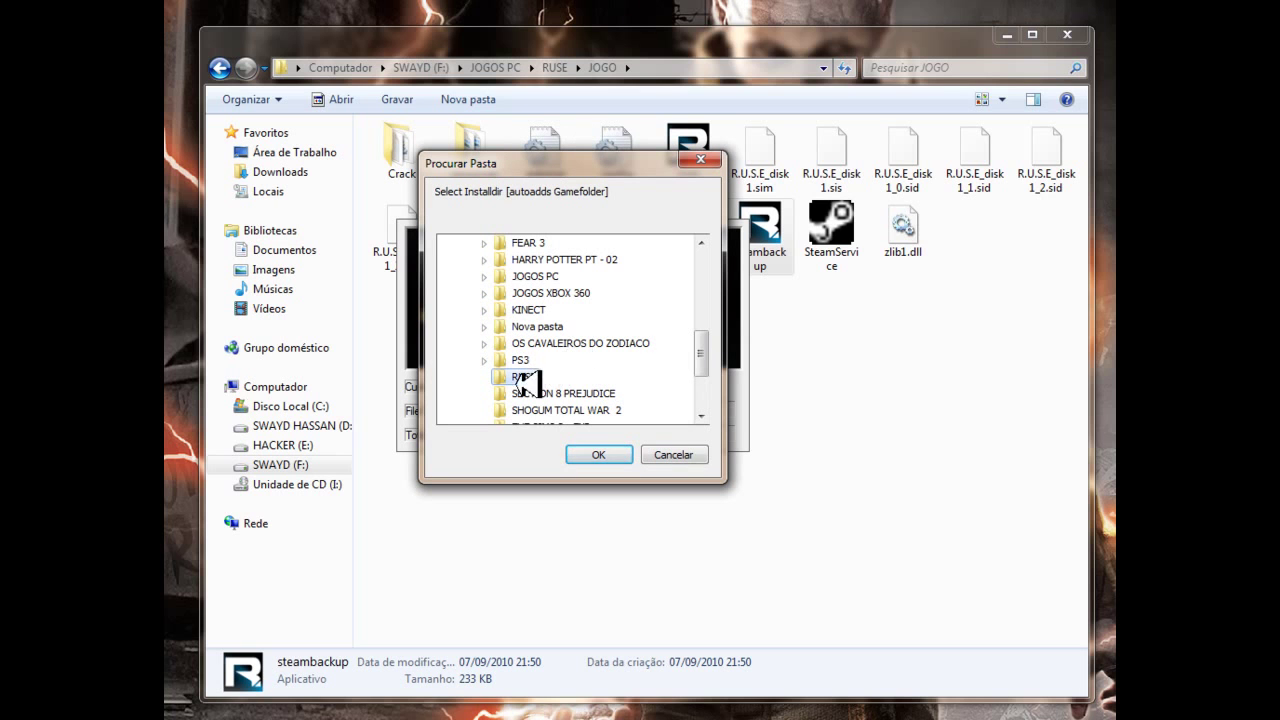
pyautogui.click(615, 452)
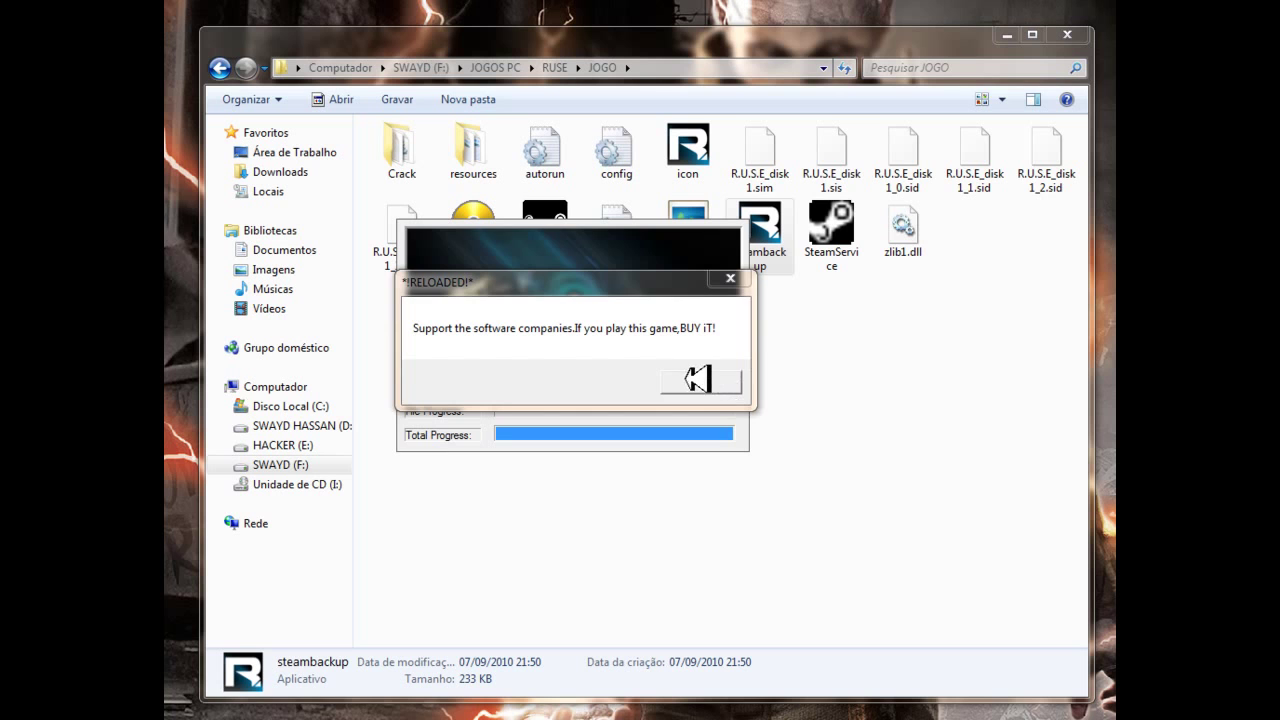
pyautogui.click(720, 383)
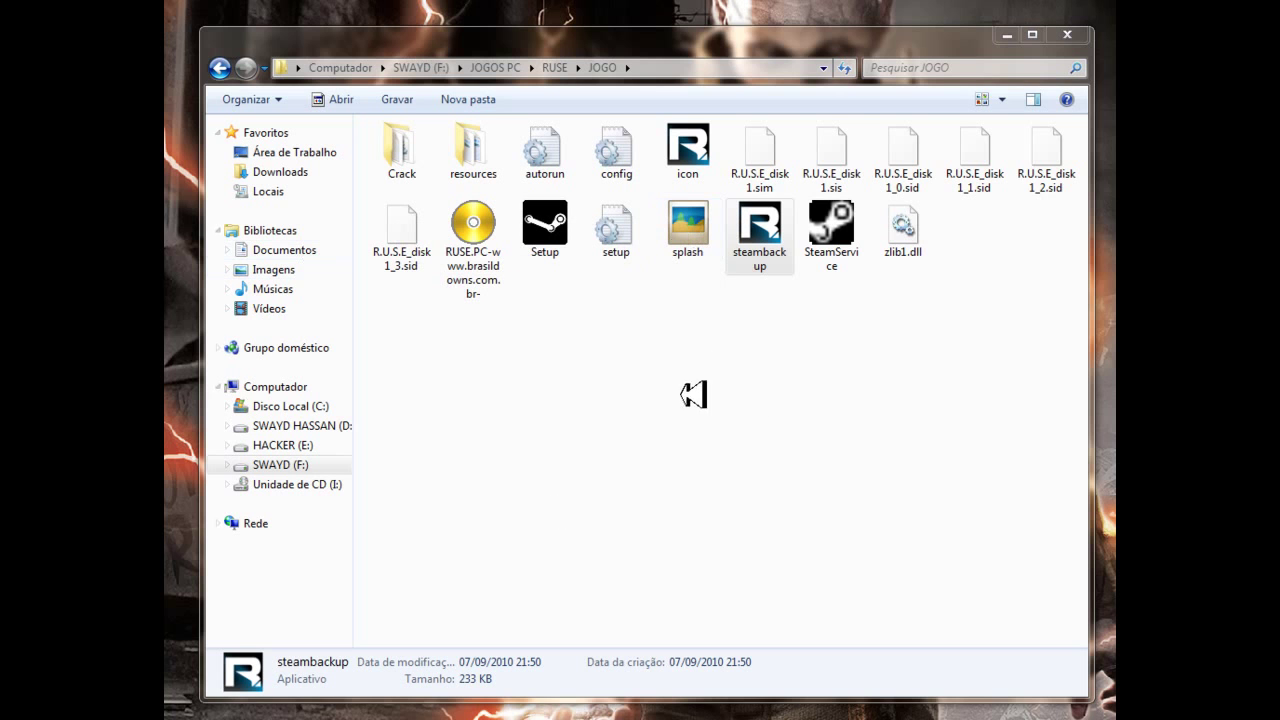
# Open the Crack folder in JOGO and display its files as icons
pyautogui.click(418, 146)
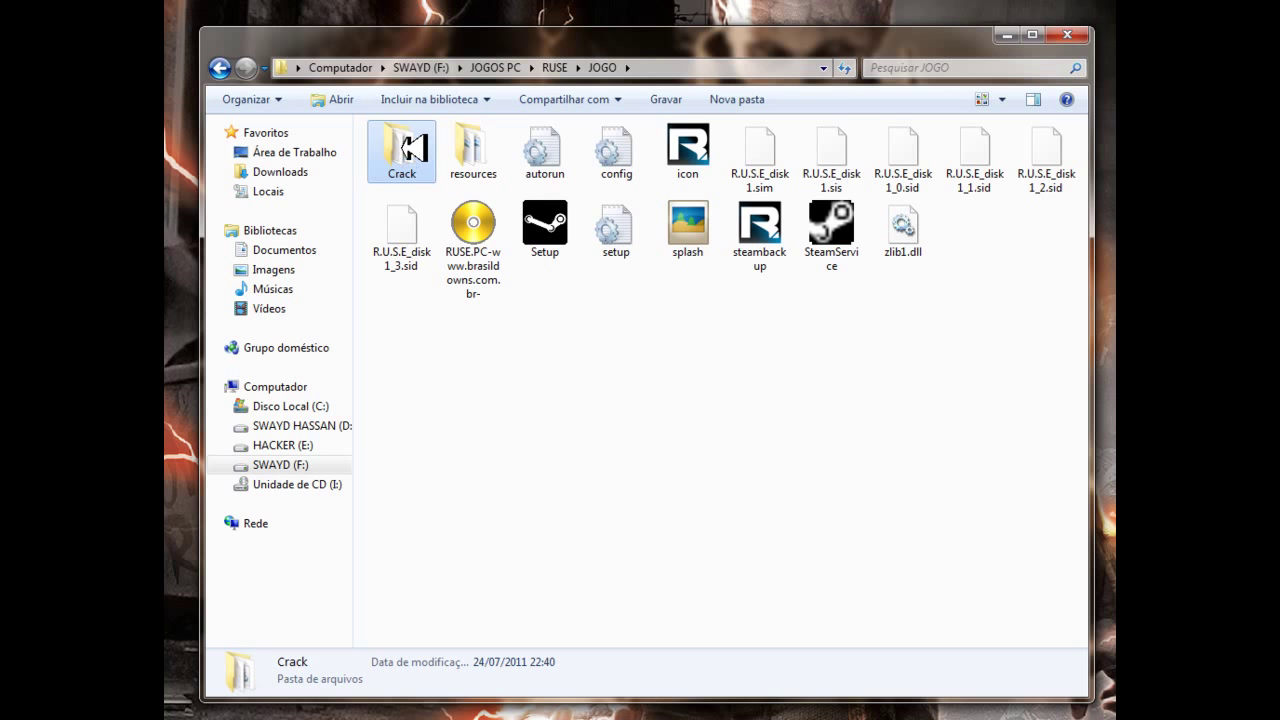
pyautogui.doubleClick(410, 146)
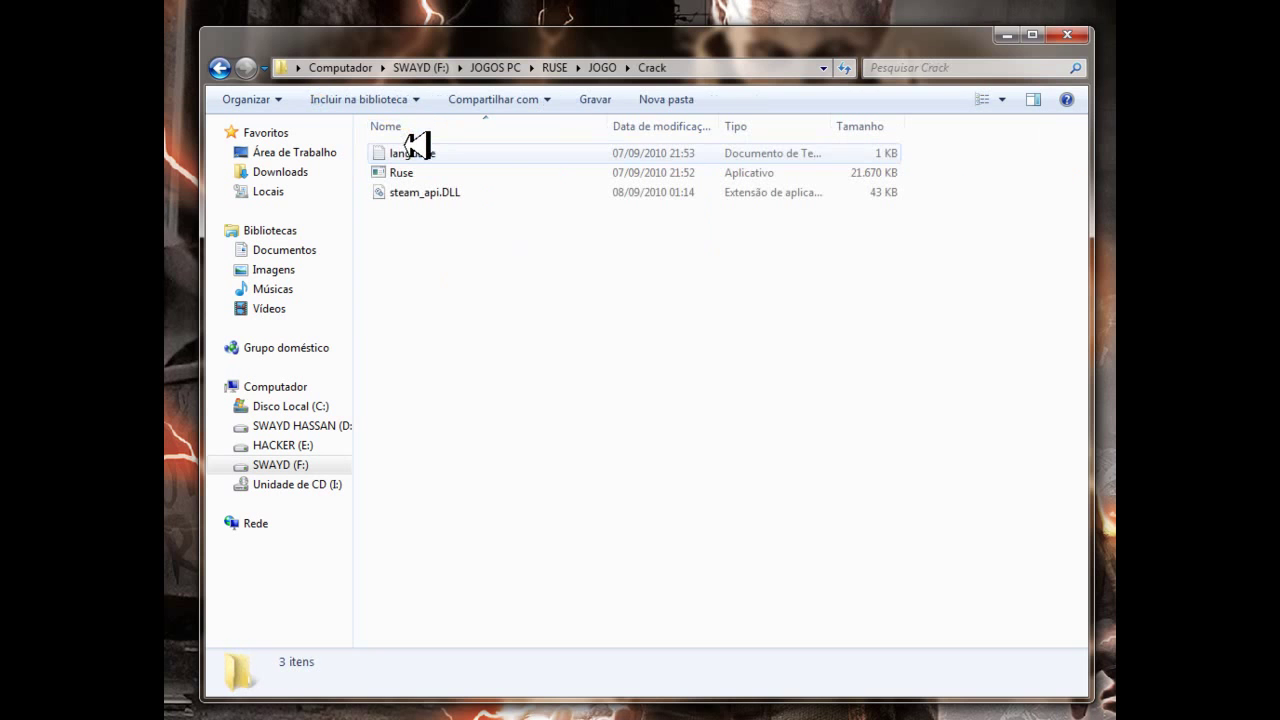
pyautogui.moveTo(416, 238); pyautogui.dragTo(730, 165)
pyautogui.moveTo(487, 250); pyautogui.dragTo(700, 150)
pyautogui.moveTo(458, 268); pyautogui.dragTo(637, 158)
pyautogui.moveTo(523, 329)
pyautogui.mouseDown()
pyautogui.moveTo(614, 149)
pyautogui.moveTo(506, 317)
pyautogui.mouseUp()
pyautogui.rightClick(548, 352)
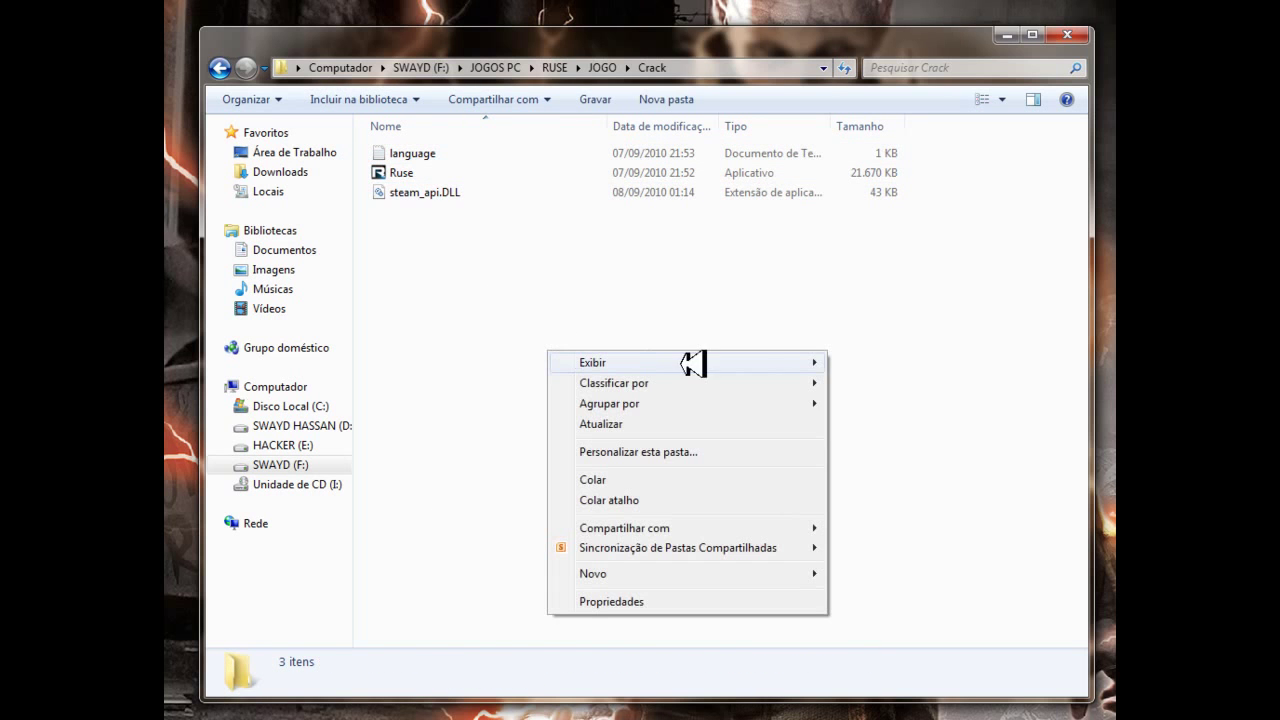
pyautogui.moveTo(693, 364)
pyautogui.click(936, 404)
# Copy the language, Ruse and steam_api.DLL files from the Crack folder
pyautogui.moveTo(390, 237); pyautogui.dragTo(663, 163)
pyautogui.moveTo(399, 239); pyautogui.dragTo(645, 127)
pyautogui.rightClick(546, 136)
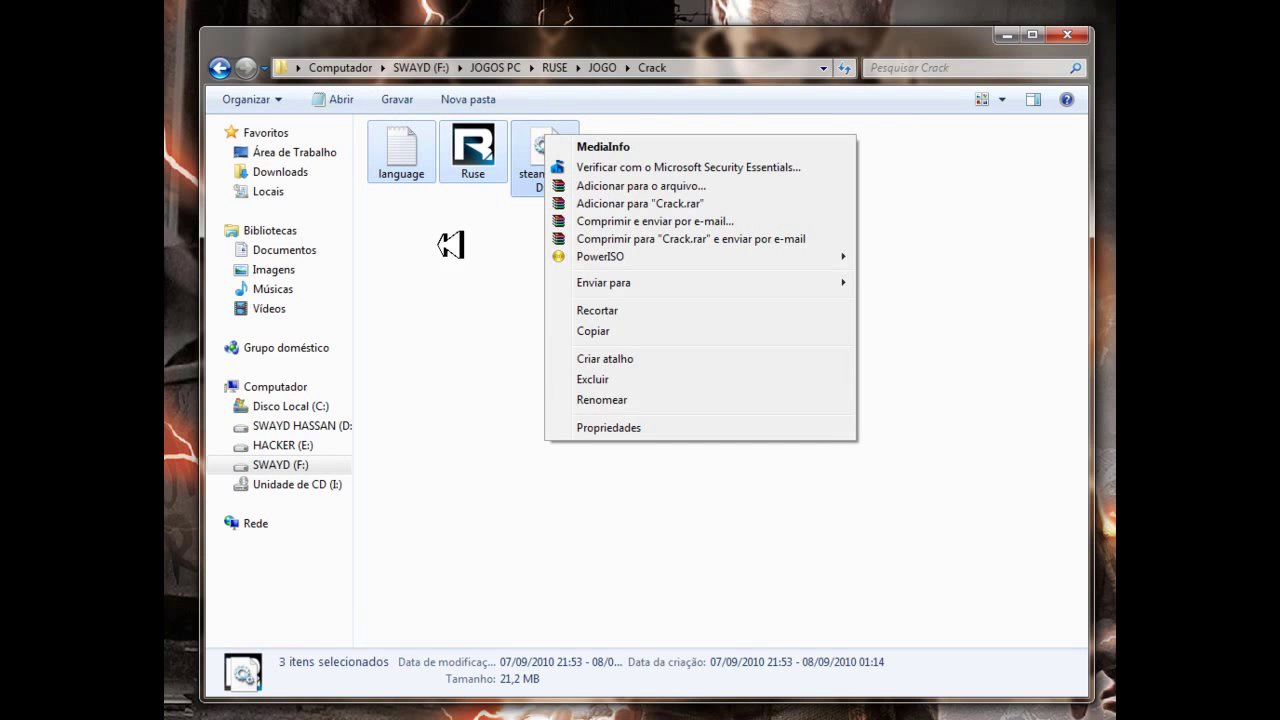
pyautogui.click(622, 330)
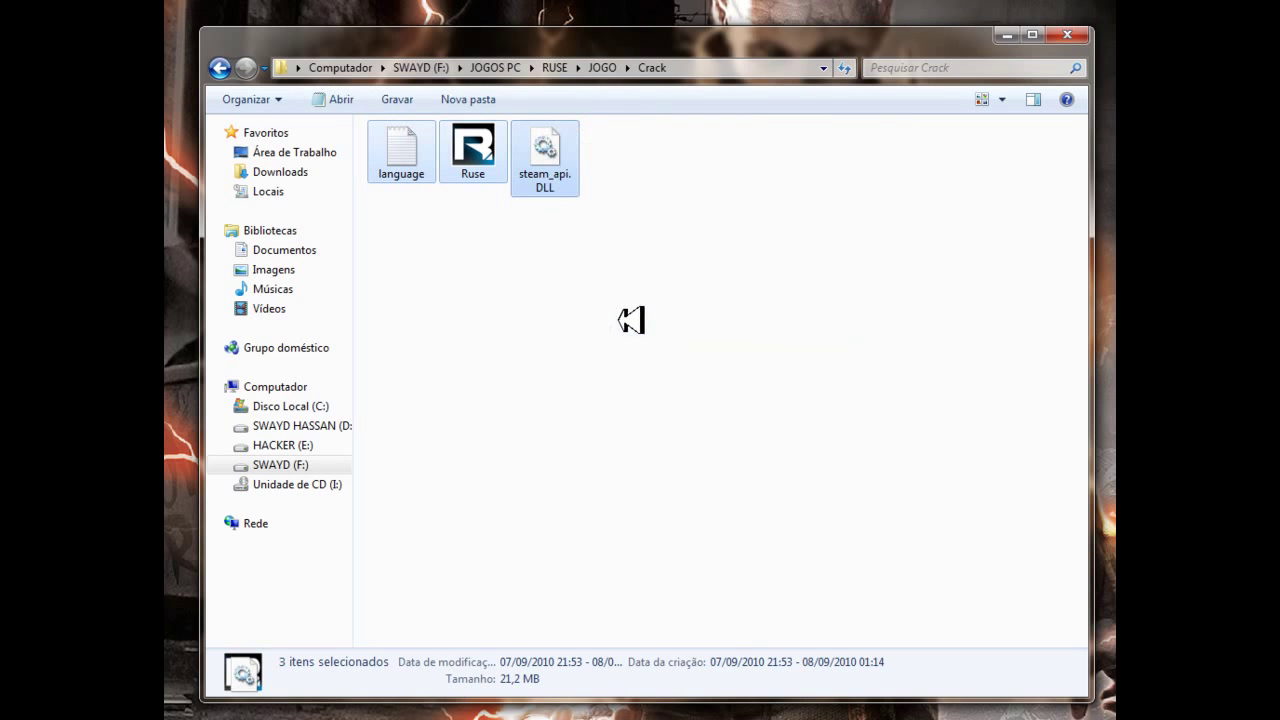
# Go back to drive SWAYD (F:) and open the r.u.s.e folder inside RUSE
pyautogui.click(224, 68)
pyautogui.click(224, 68)
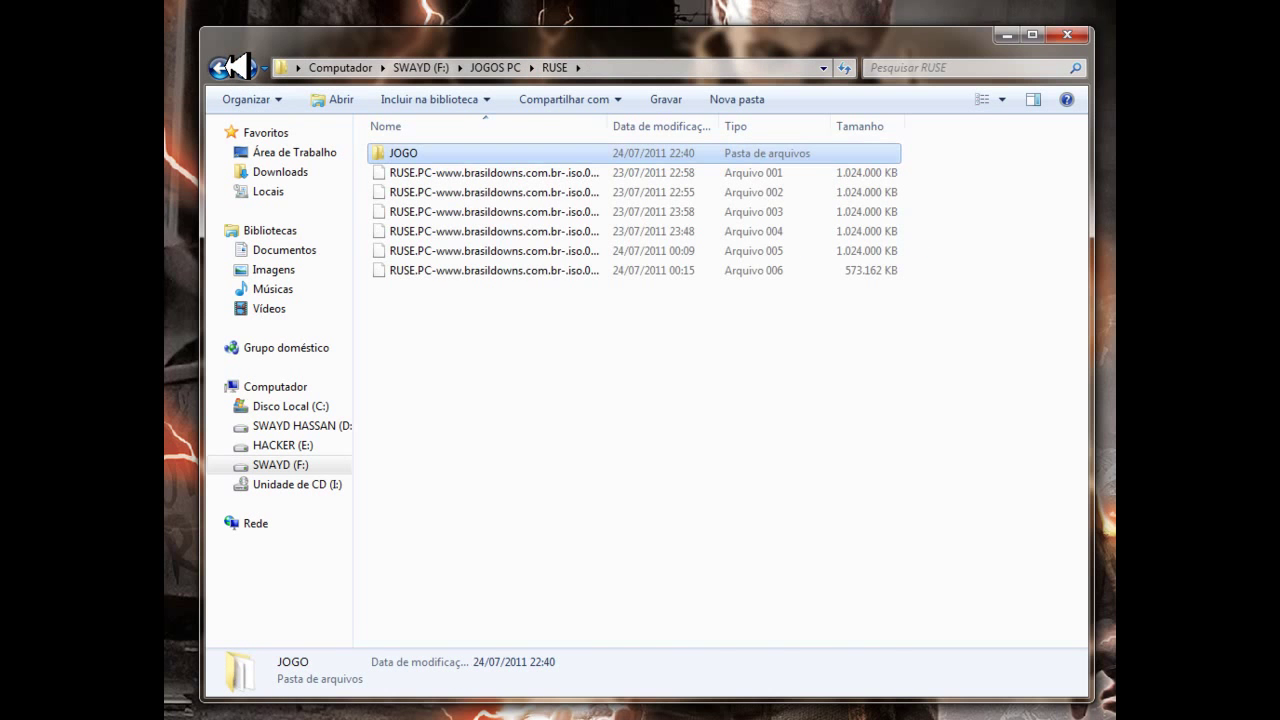
pyautogui.click(224, 68)
pyautogui.click(232, 67)
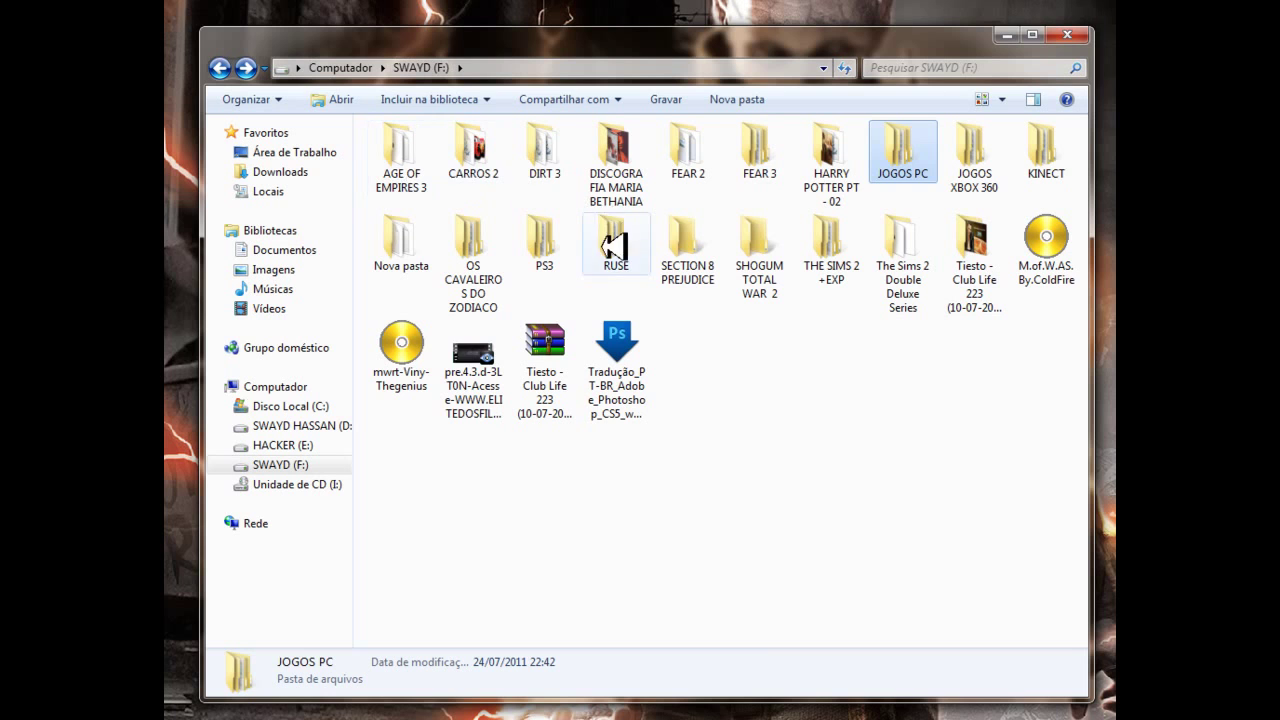
pyautogui.click(606, 236)
pyautogui.doubleClick(606, 236)
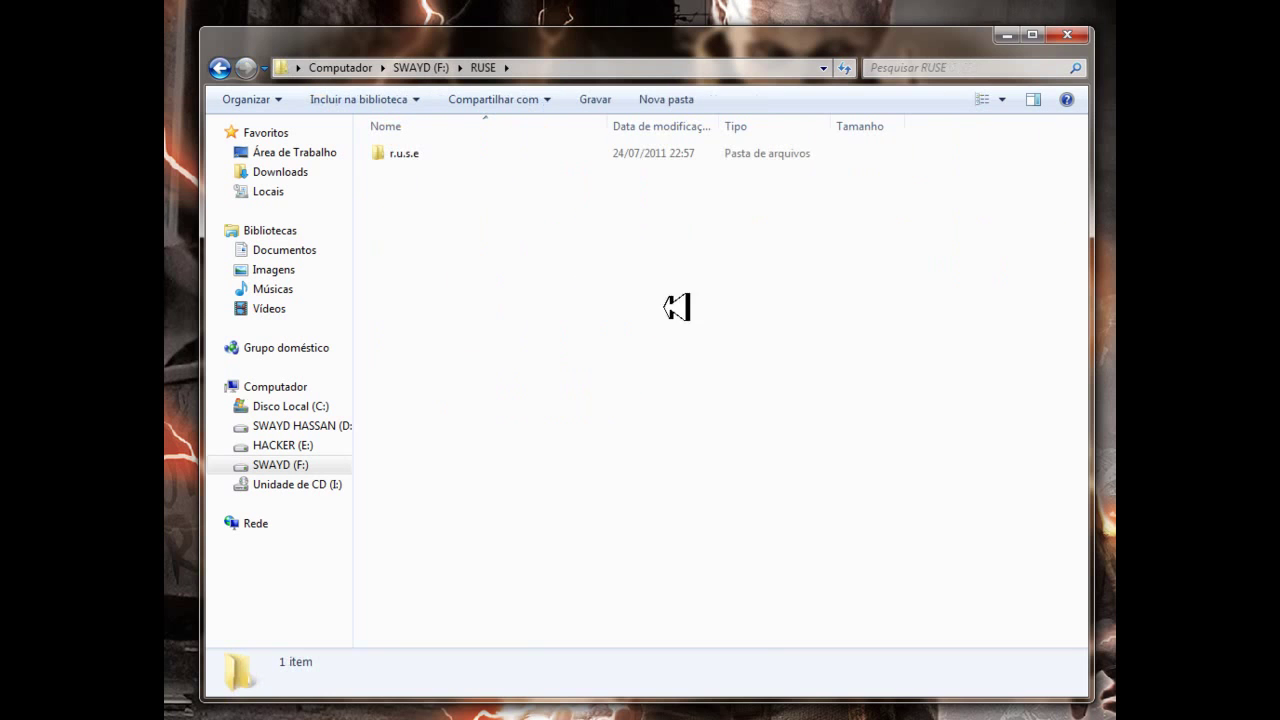
pyautogui.doubleClick(431, 150)
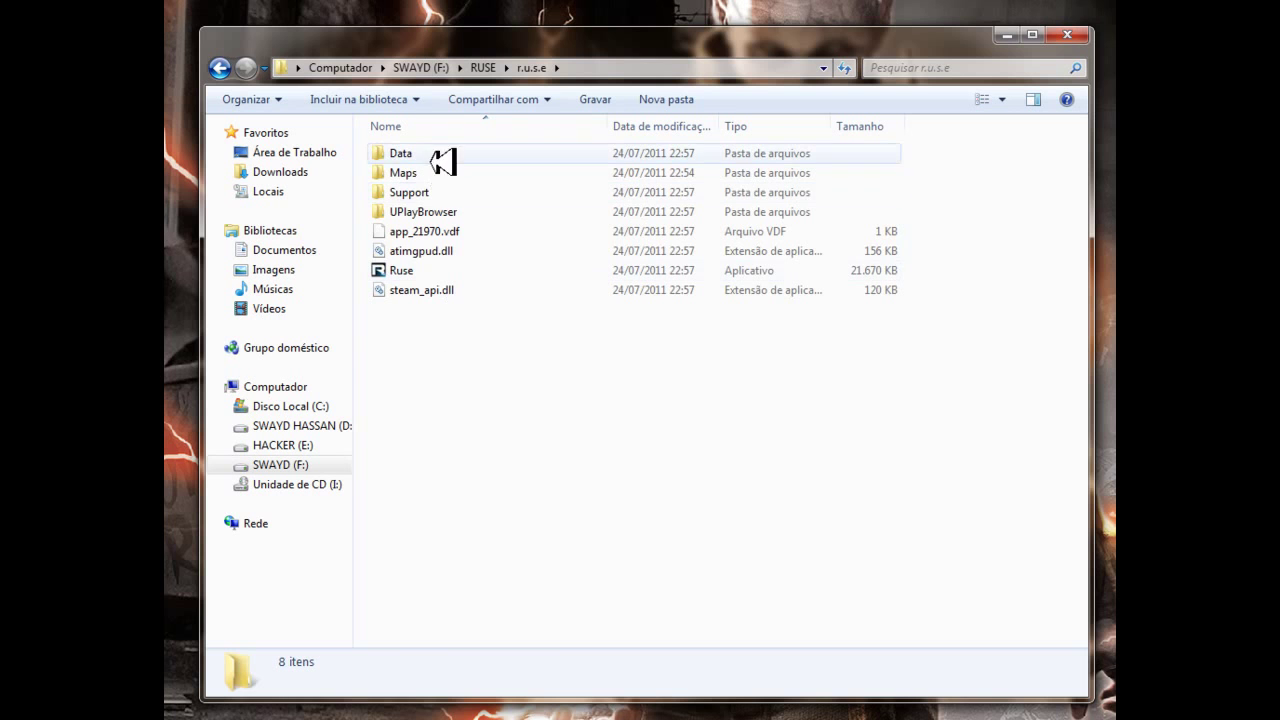
# Paste the copied files into the r.u.s.e folder, replacing the existing files with the same names
pyautogui.rightClick(580, 381)
pyautogui.click(628, 510)
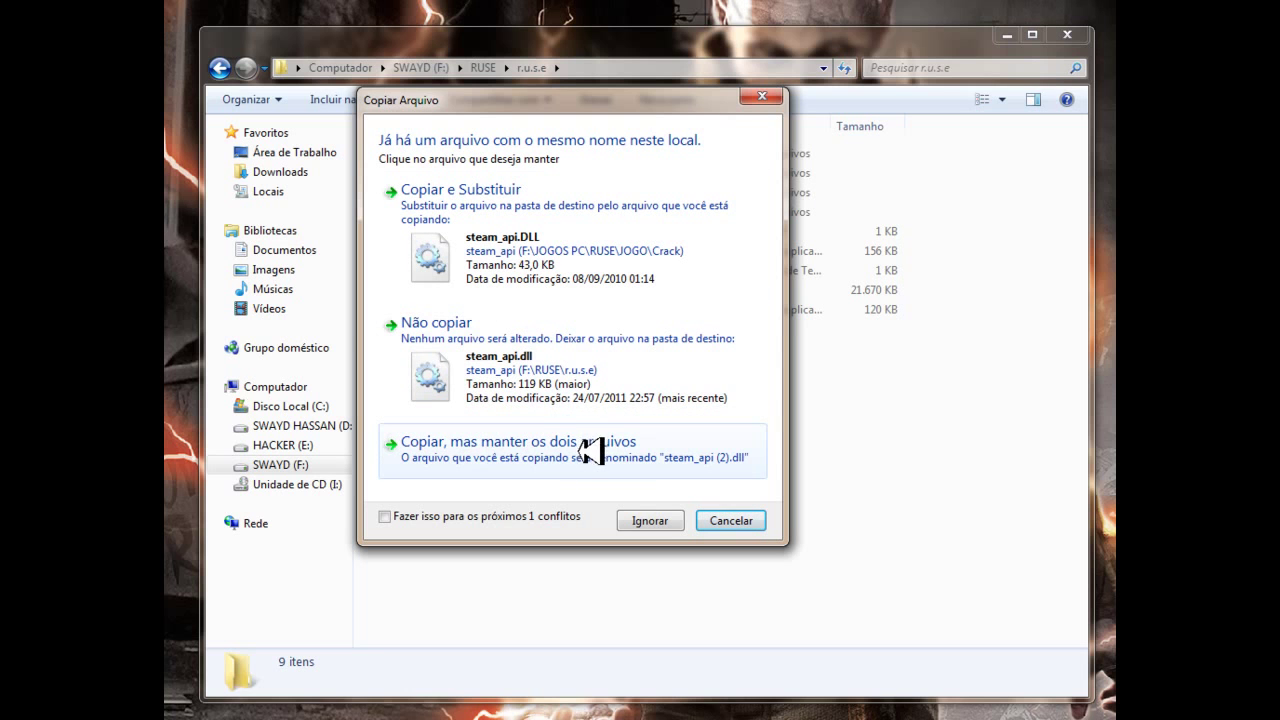
pyautogui.click(594, 243)
pyautogui.click(498, 213)
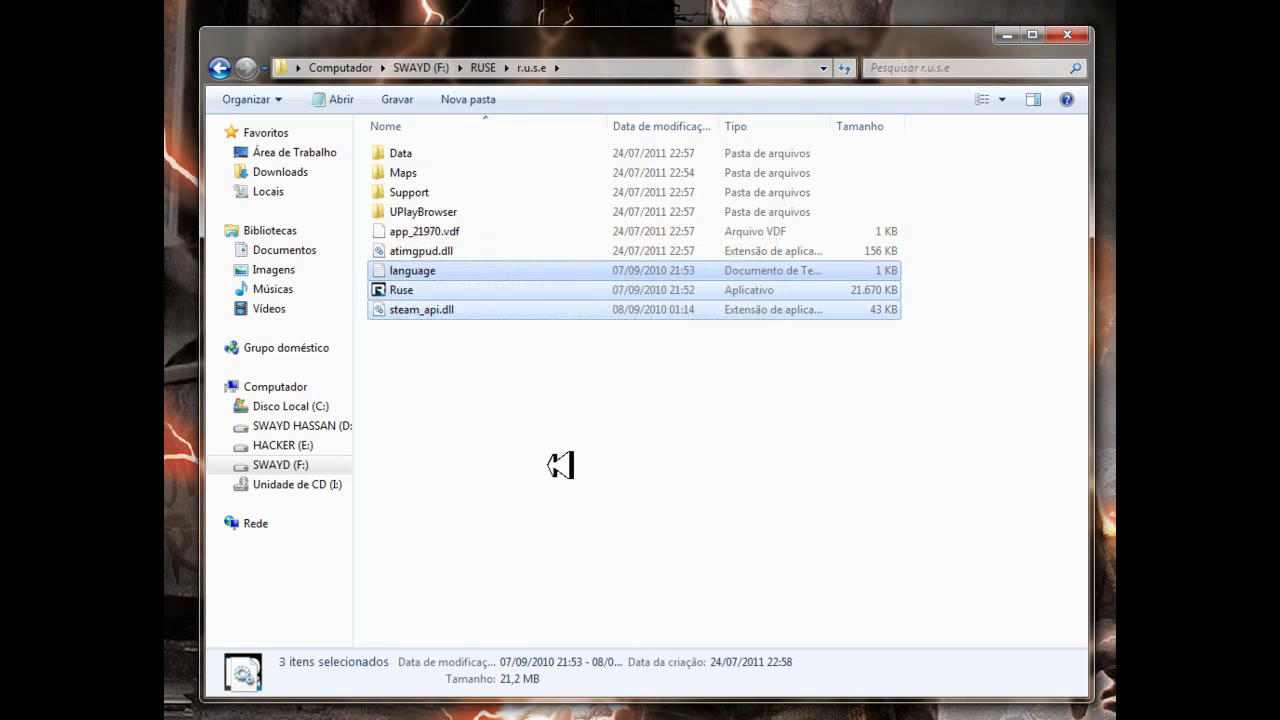
# Send a shortcut of the Ruse application to the desktop and minimize the folder window
pyautogui.click(605, 468)
pyautogui.click(418, 292)
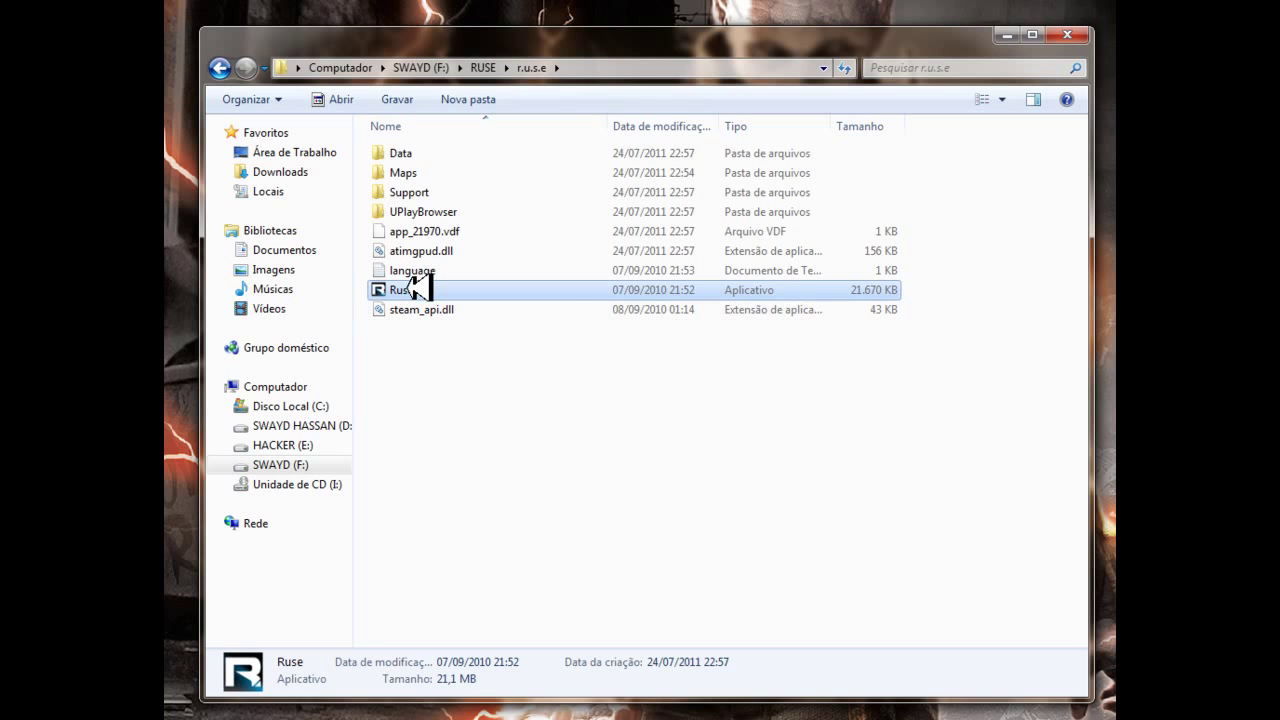
pyautogui.rightClick(418, 290)
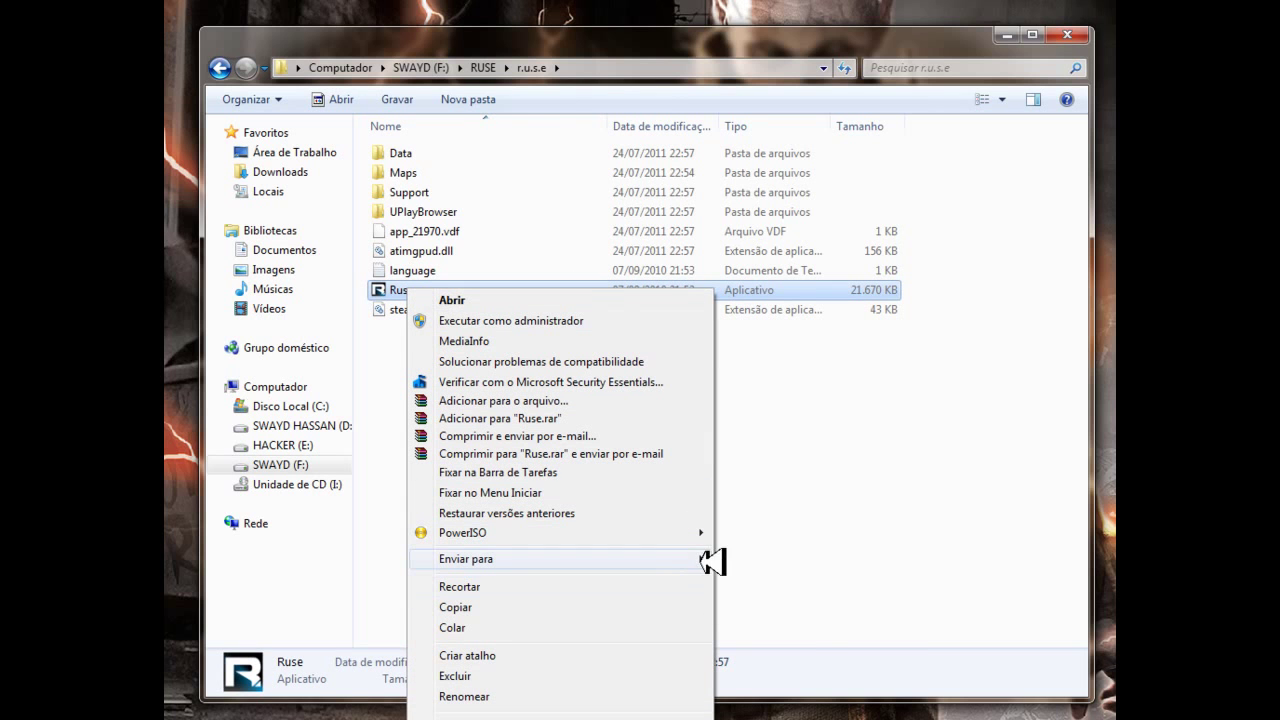
pyautogui.moveTo(710, 561)
pyautogui.click(805, 561)
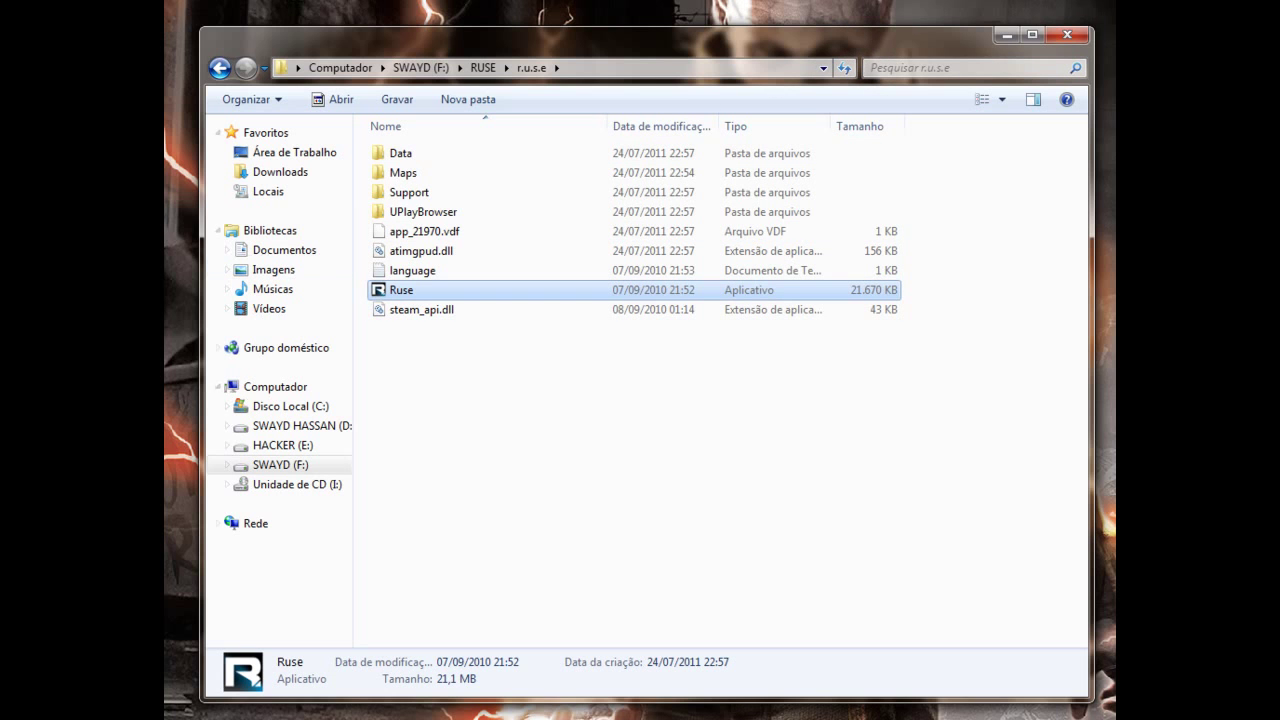
pyautogui.click(1006, 35)
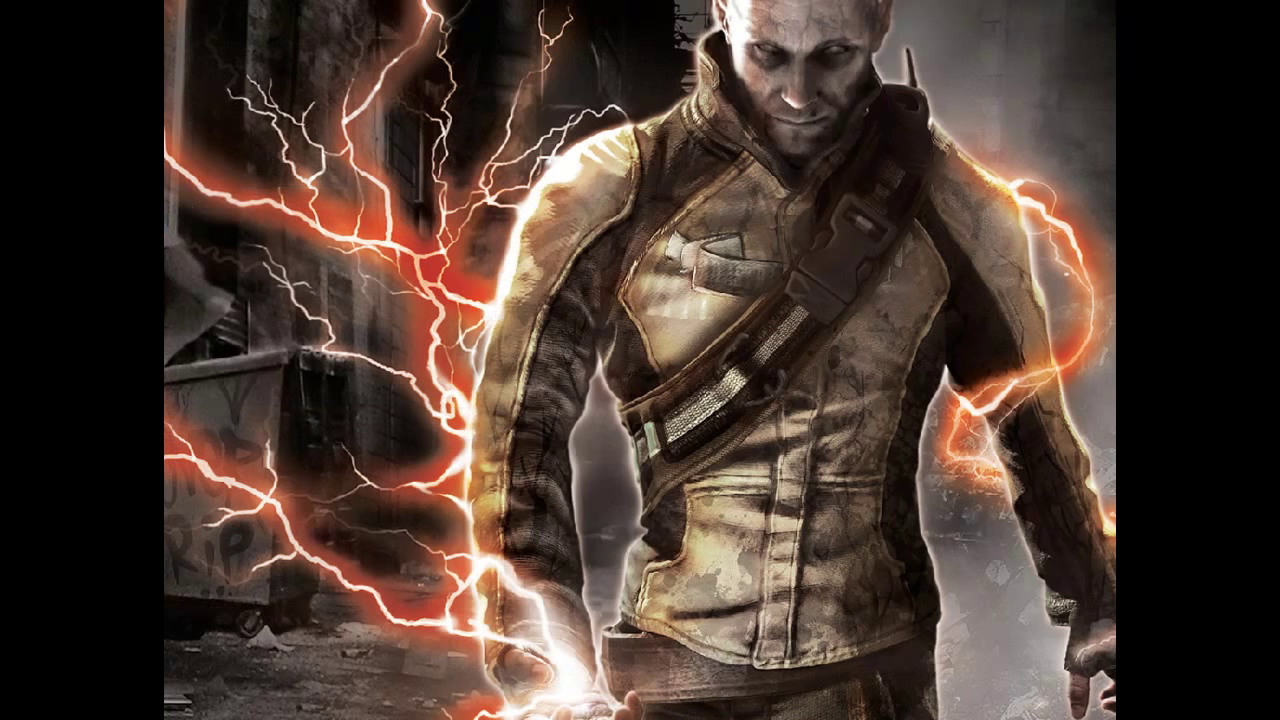